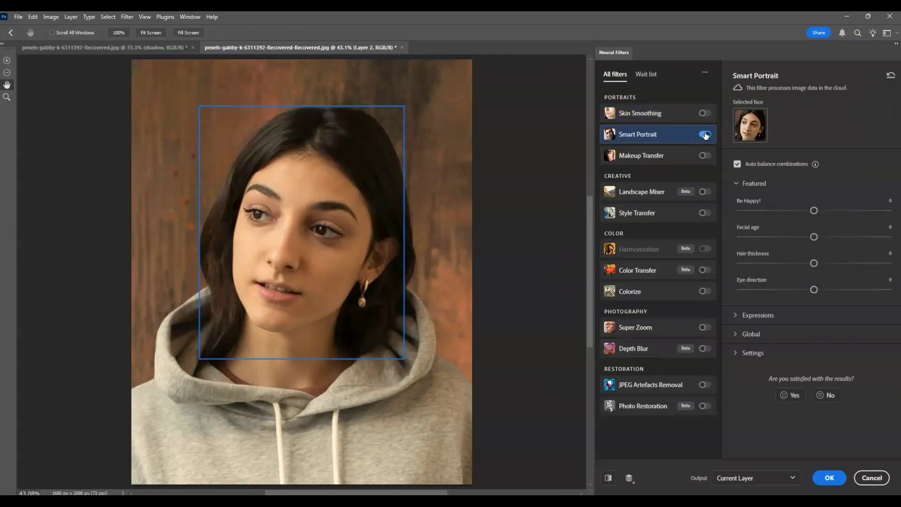
Raise the Smart Portrait light direction to +50 and output the filter to the current layer.
left_click_drag(811, 414, 875, 413)
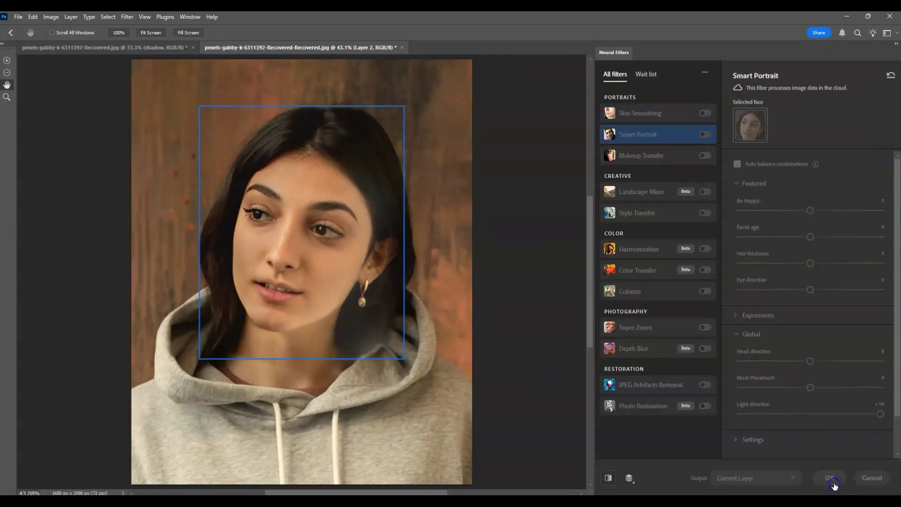
left_click(829, 478)
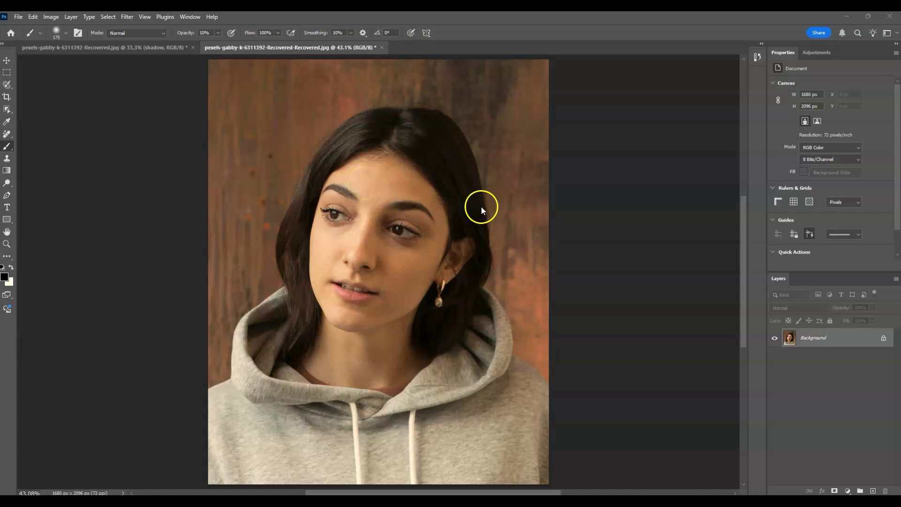
Duplicate the Background layer of the portrait.
left_click(817, 345)
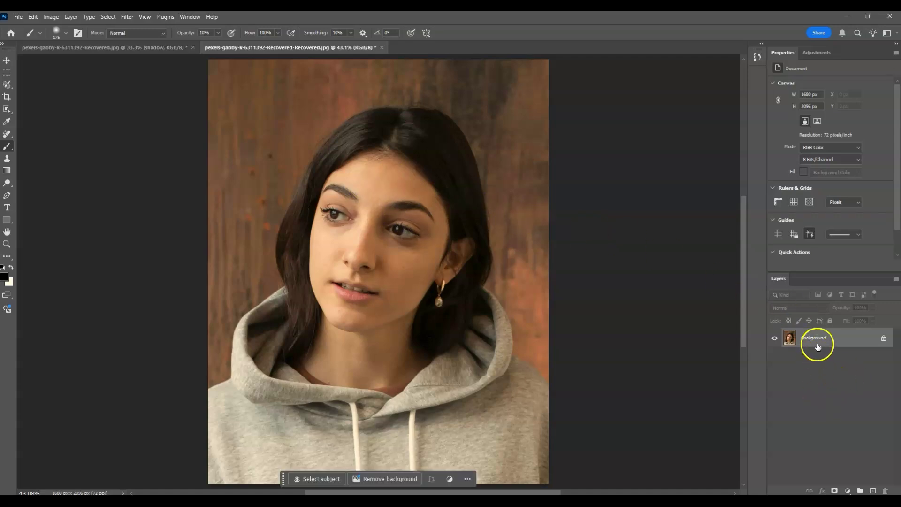
left_click(812, 338)
left_click_drag(813, 338, 812, 337)
key("ctrl+j")
left_click(818, 337)
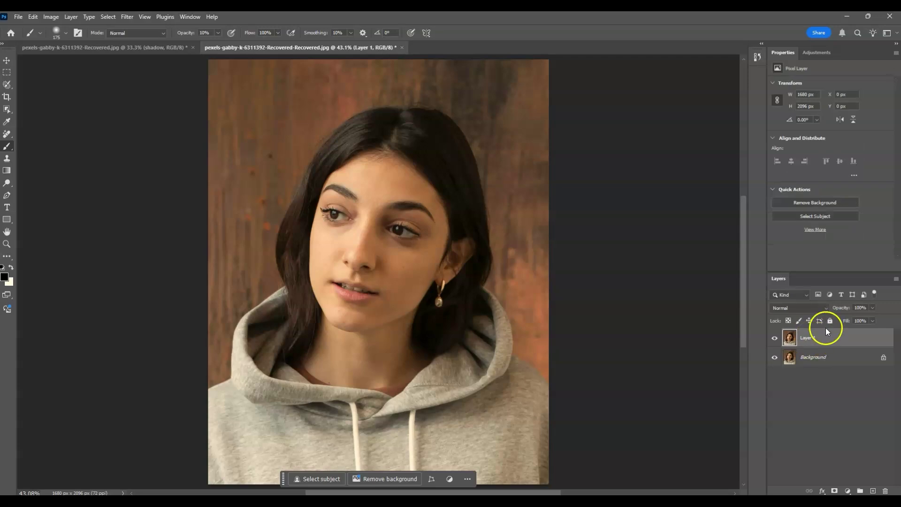
Open Neural Filters on the duplicated layer, enable Smart Portrait and show its Global settings.
left_click(806, 345)
left_click(127, 16)
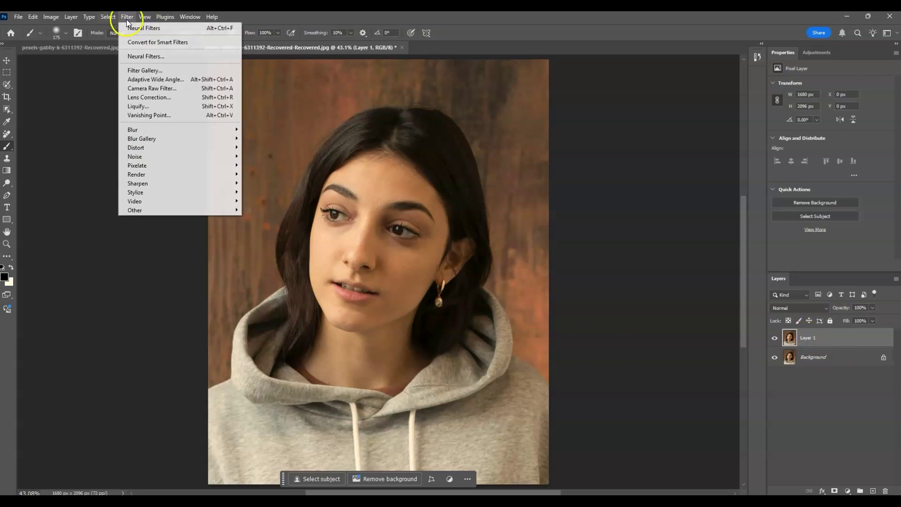
left_click(146, 56)
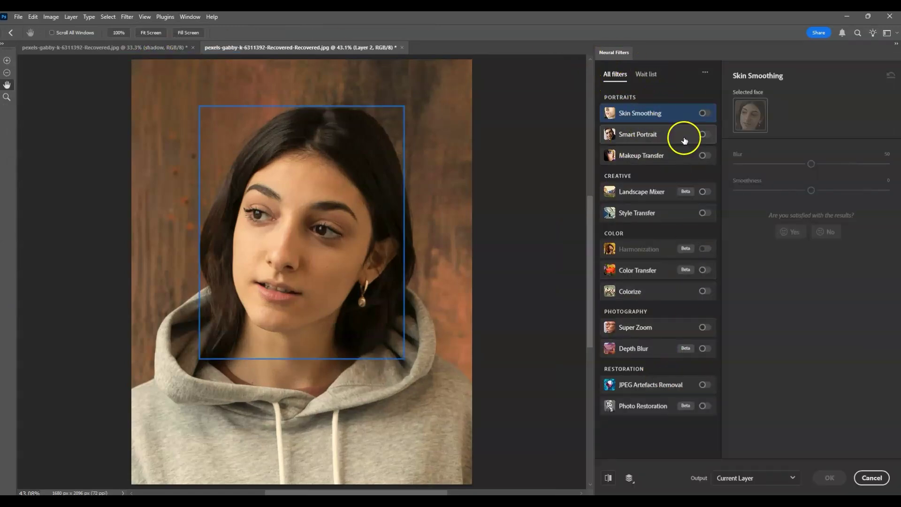
mouse_move(686, 135)
left_click(704, 136)
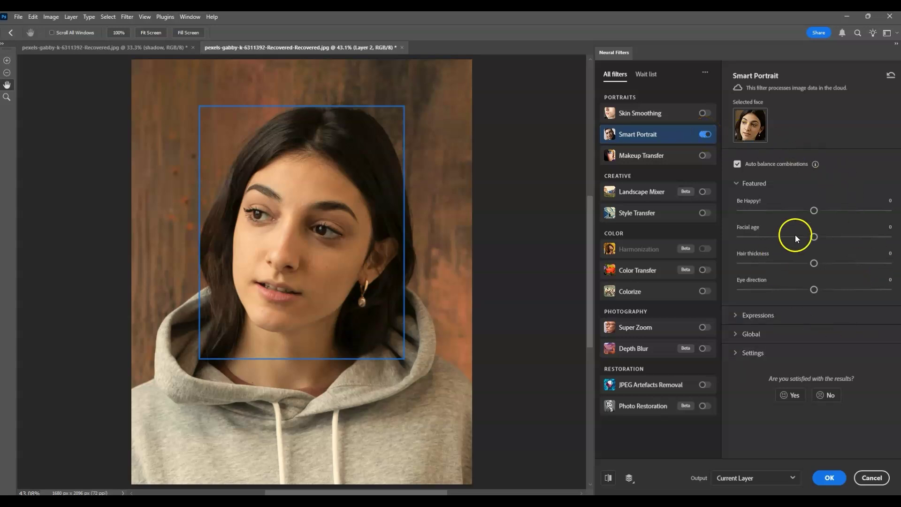
left_click(736, 334)
left_click(772, 361)
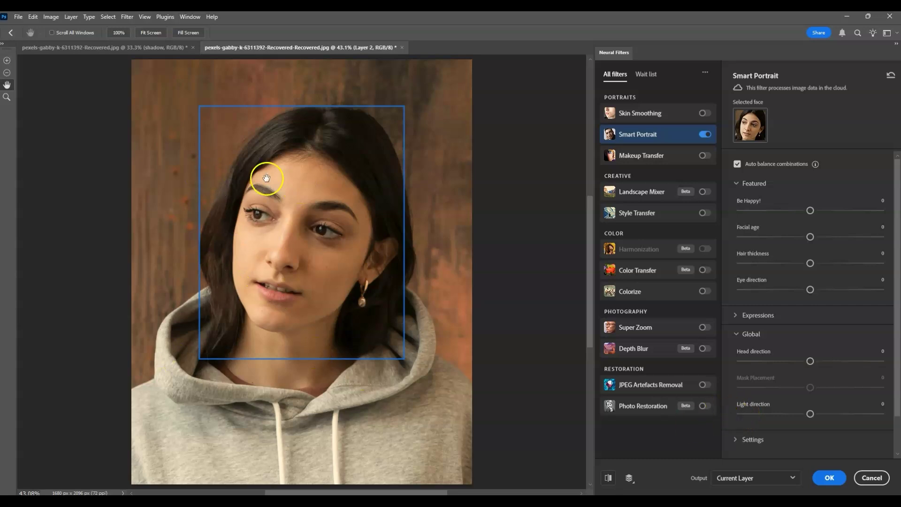
Set the portrait's light direction to +50, apply the filter to the duplicated layer and clear the selection.
left_click_drag(811, 414, 748, 416)
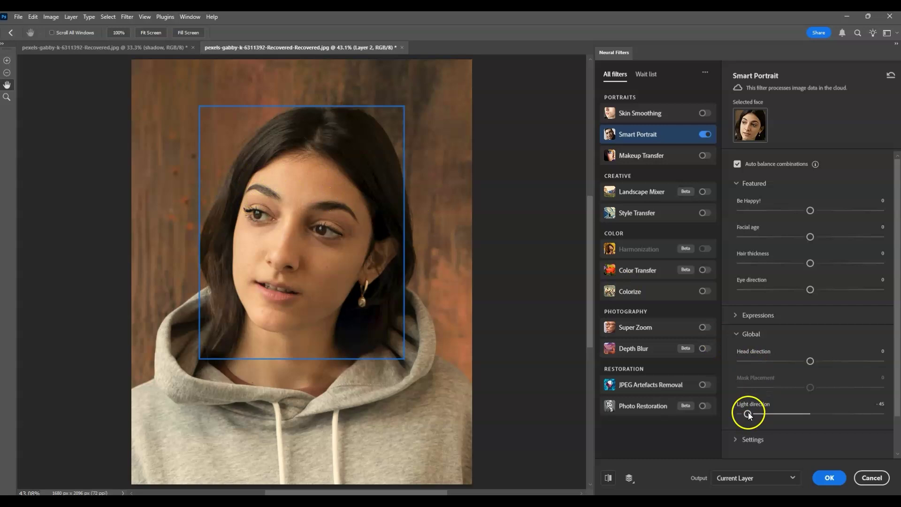
left_click_drag(748, 415, 775, 418)
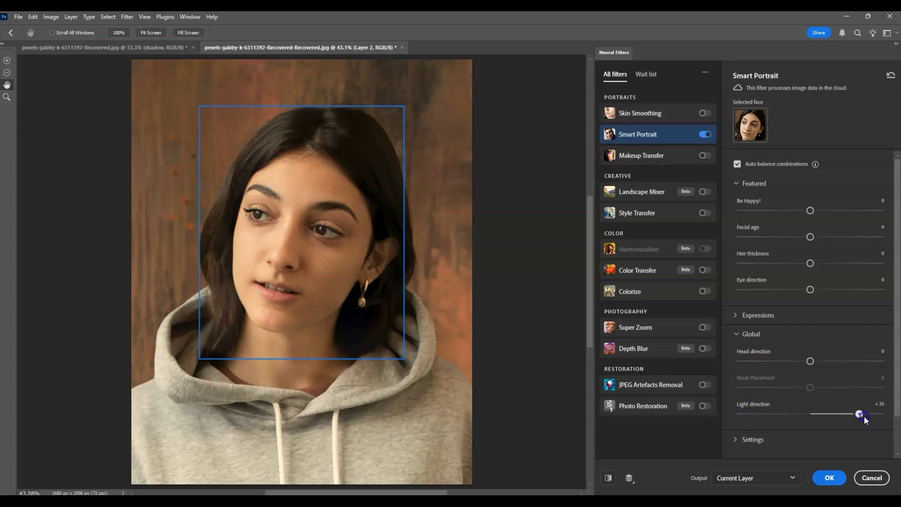
left_click_drag(866, 419, 877, 417)
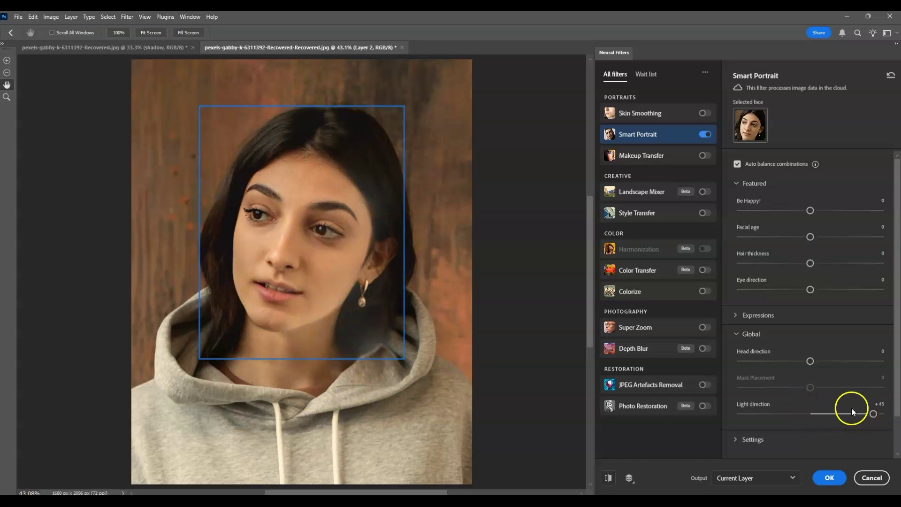
left_click_drag(875, 416, 889, 416)
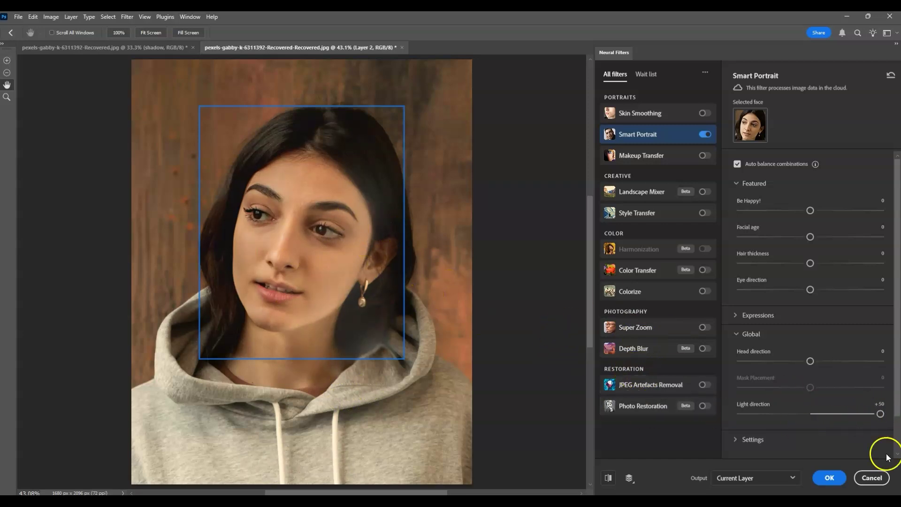
left_click(830, 478)
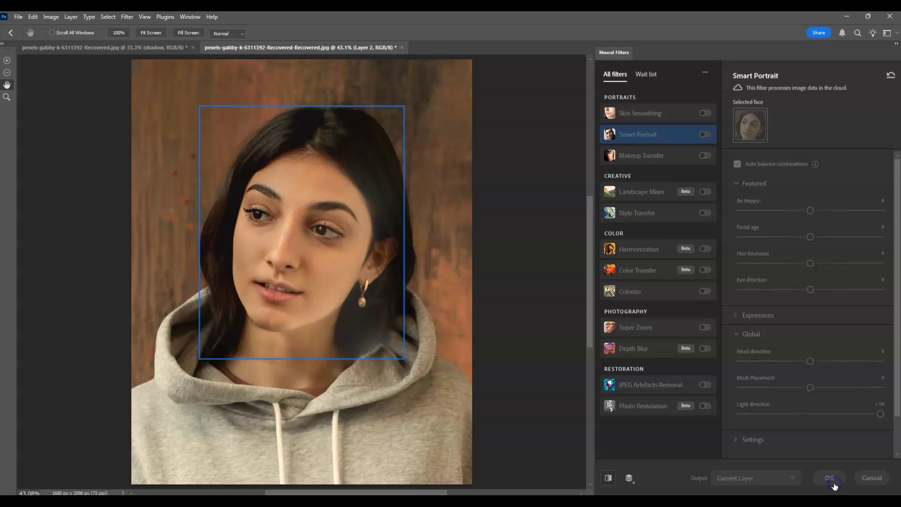
key("b")
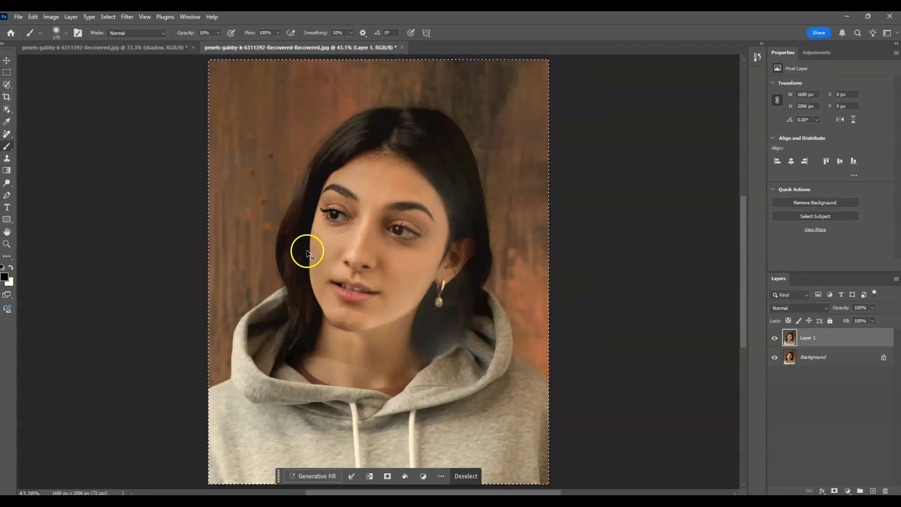
key("ctrl+d")
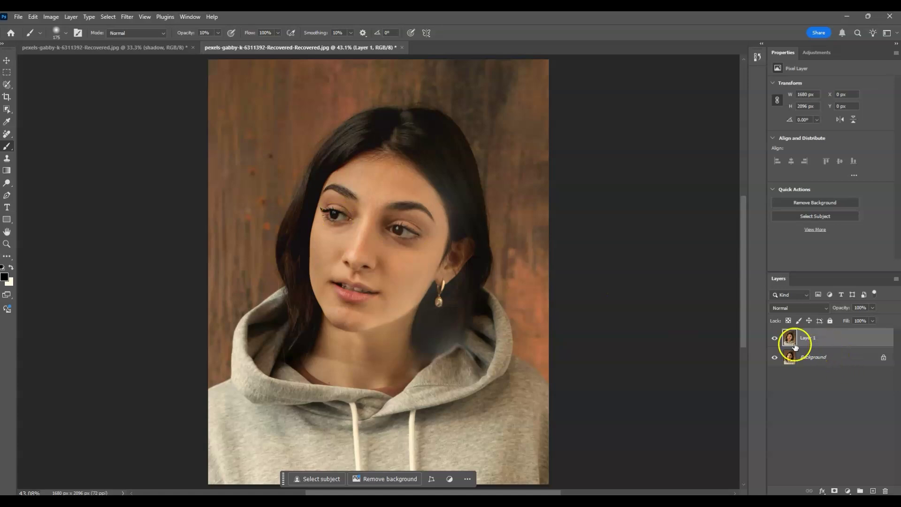
Add a white layer mask to the filtered portrait layer.
left_click(368, 203)
left_click(835, 491)
left_click(808, 342)
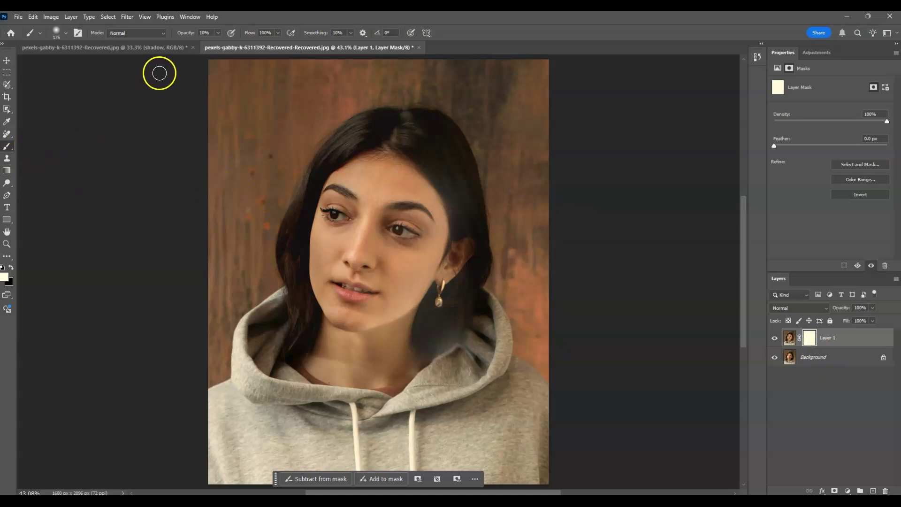
Paint the mask with a black brush at 20% opacity to remove filter artefacts around the neck, hood edge and hair beside the earring.
left_click(218, 33)
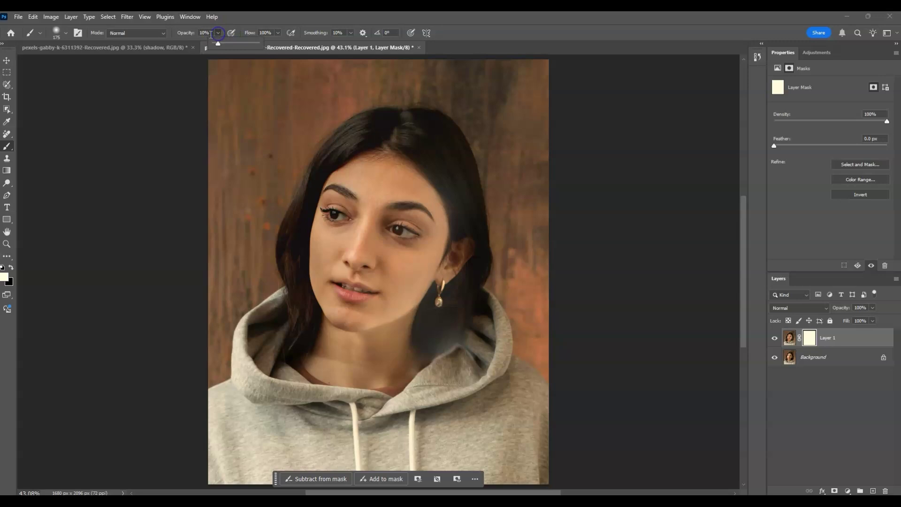
left_click_drag(208, 33, 196, 32)
key("Return")
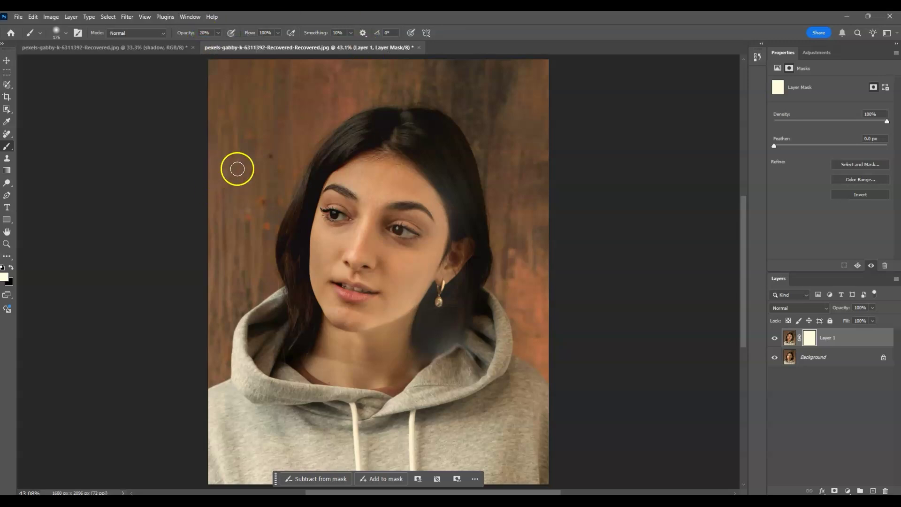
left_click(10, 267)
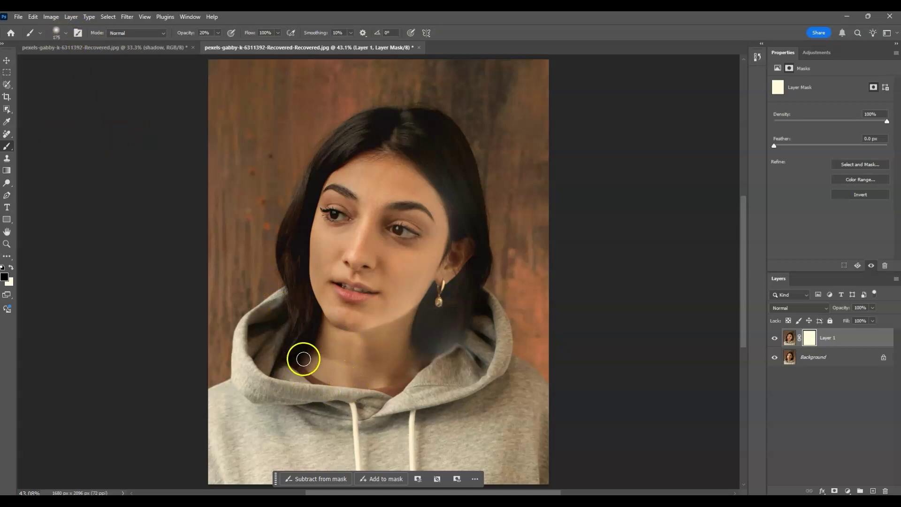
left_click(347, 369)
left_click_drag(310, 360, 376, 379)
left_click(427, 368)
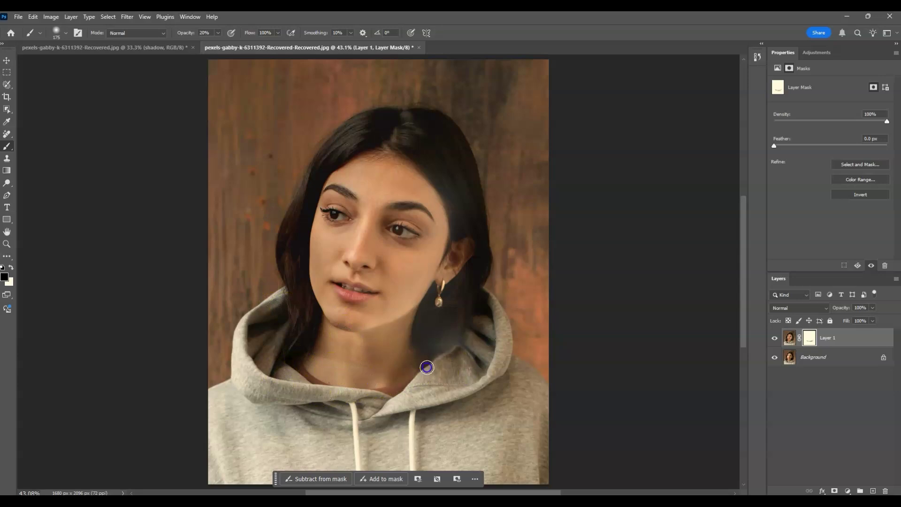
mouse_move(426, 368)
left_mouse_down()
mouse_move(423, 386)
mouse_move(469, 323)
mouse_move(408, 380)
mouse_move(446, 338)
mouse_move(431, 363)
mouse_move(421, 353)
mouse_move(438, 315)
mouse_move(425, 360)
mouse_move(431, 321)
mouse_move(416, 356)
mouse_move(396, 314)
mouse_move(418, 368)
mouse_move(481, 332)
mouse_move(420, 373)
left_mouse_up()
left_click(431, 372)
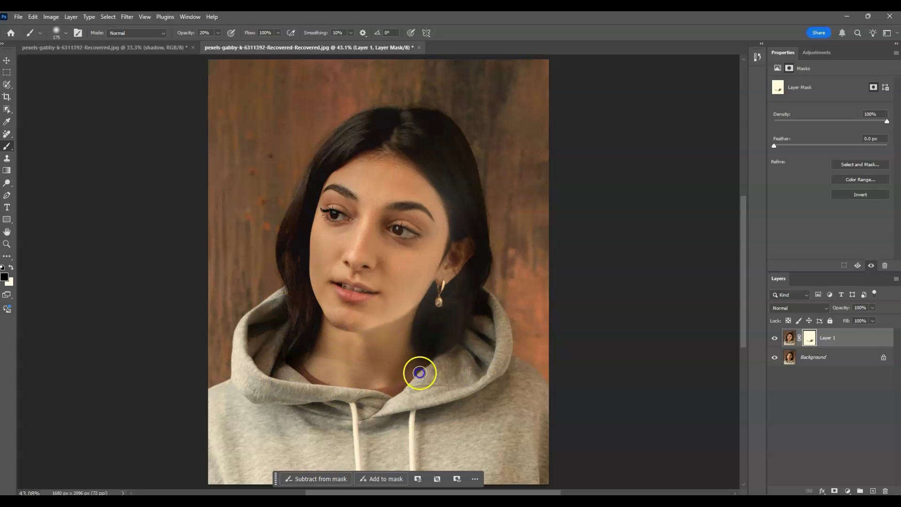
mouse_move(444, 291)
left_mouse_down()
mouse_move(456, 273)
mouse_move(439, 298)
mouse_move(423, 368)
mouse_move(295, 344)
mouse_move(385, 372)
mouse_move(442, 155)
mouse_move(464, 237)
mouse_move(451, 301)
mouse_move(485, 308)
mouse_move(419, 338)
mouse_move(468, 374)
left_mouse_up()
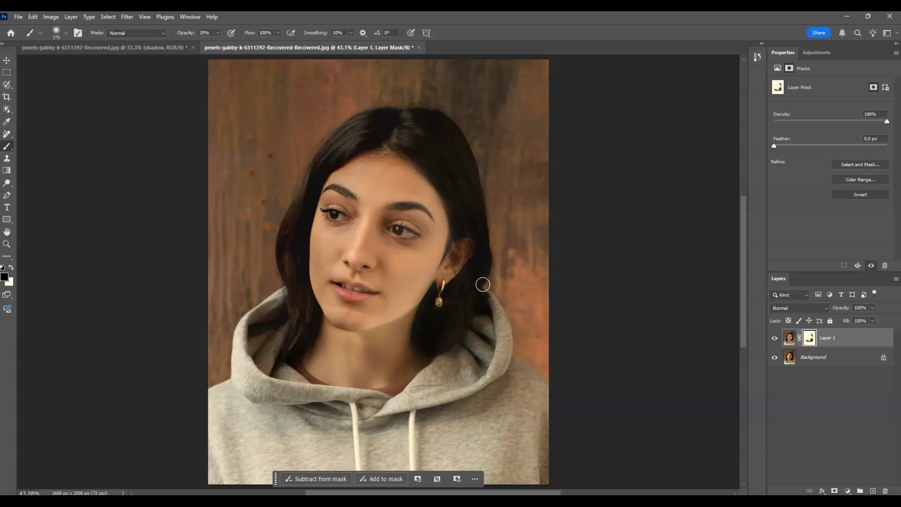
left_click(461, 331)
left_click(298, 358)
left_click(388, 145)
Add an Exposure adjustment layer with exposure -1.50 and invert its mask to black.
left_click(850, 491)
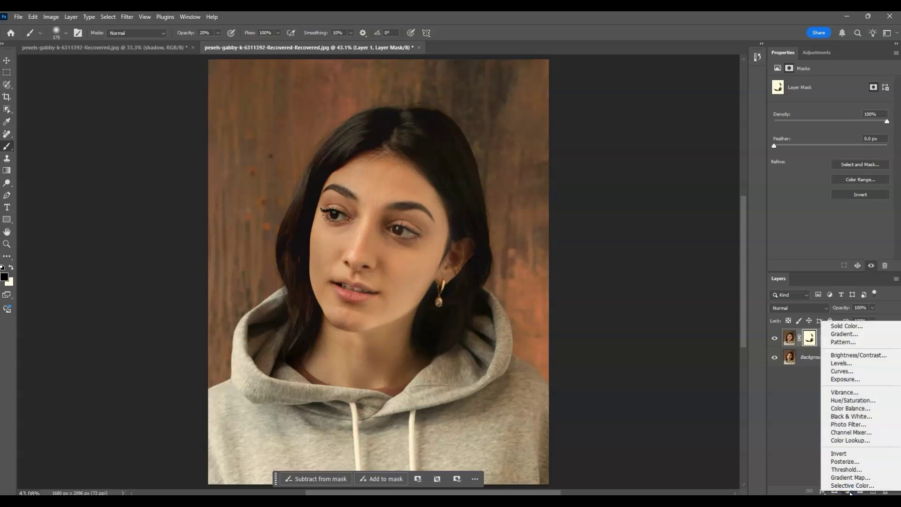
left_click(846, 379)
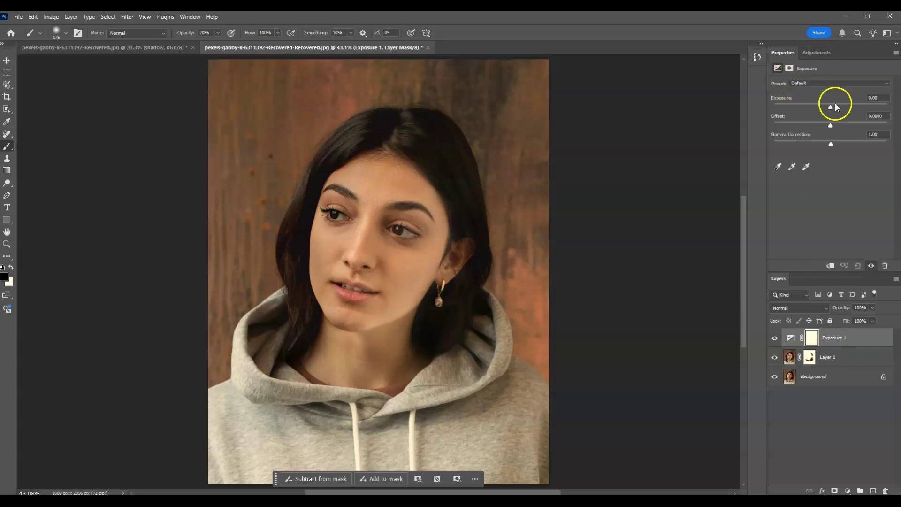
left_click_drag(831, 107, 818, 103)
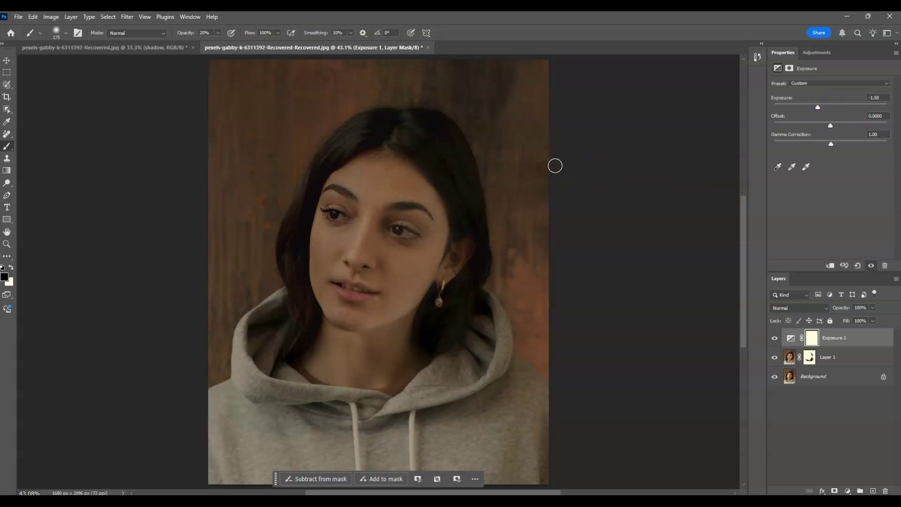
left_click(817, 342)
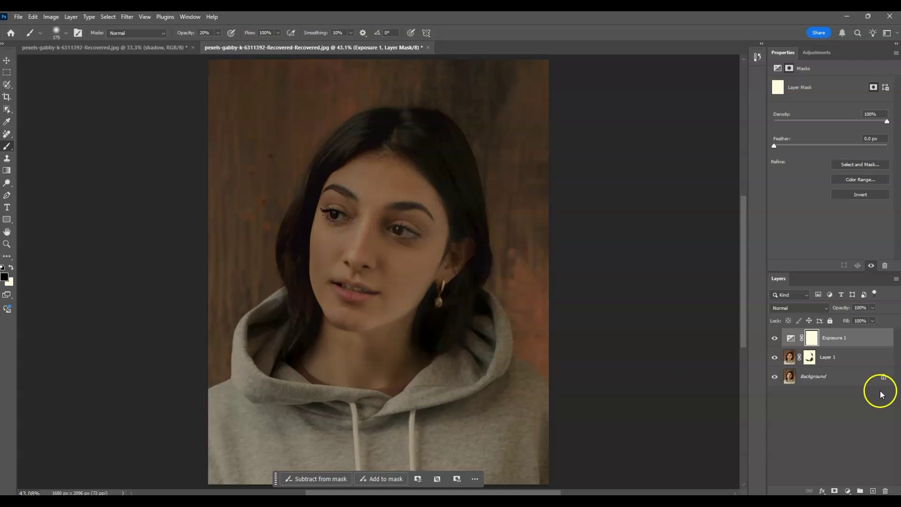
key("ctrl+i")
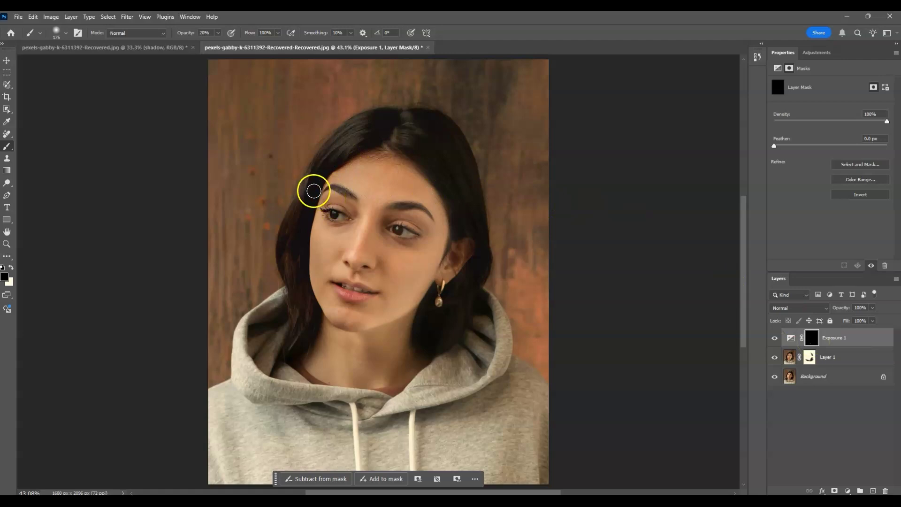
Paint white at 10% brush opacity on the Exposure mask to darken the left side of the face and neck.
left_click(11, 267)
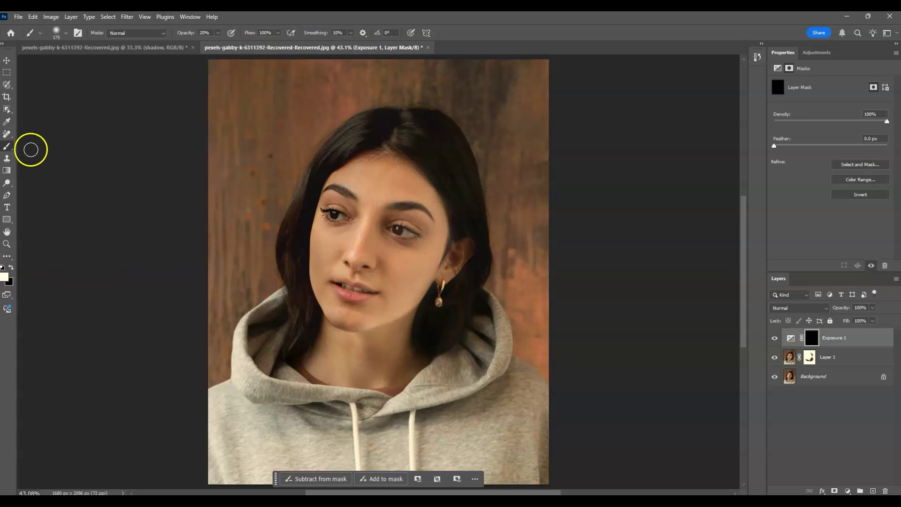
left_click_drag(206, 33, 196, 33)
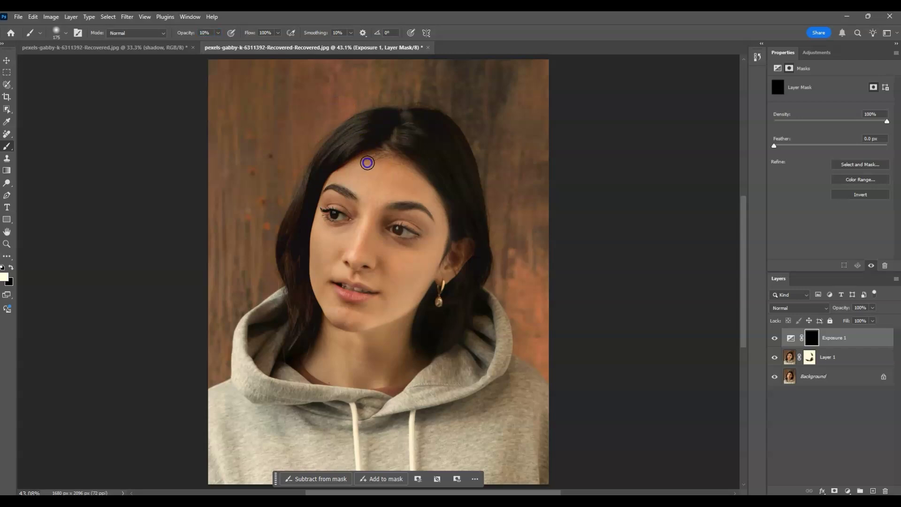
mouse_move(321, 198)
left_mouse_down()
mouse_move(347, 209)
mouse_move(337, 260)
left_mouse_up()
mouse_move(355, 224)
left_mouse_down()
mouse_move(328, 136)
mouse_move(361, 180)
mouse_move(327, 196)
mouse_move(325, 244)
mouse_move(339, 242)
mouse_move(331, 271)
mouse_move(339, 258)
mouse_move(323, 246)
left_mouse_up()
left_click(332, 262)
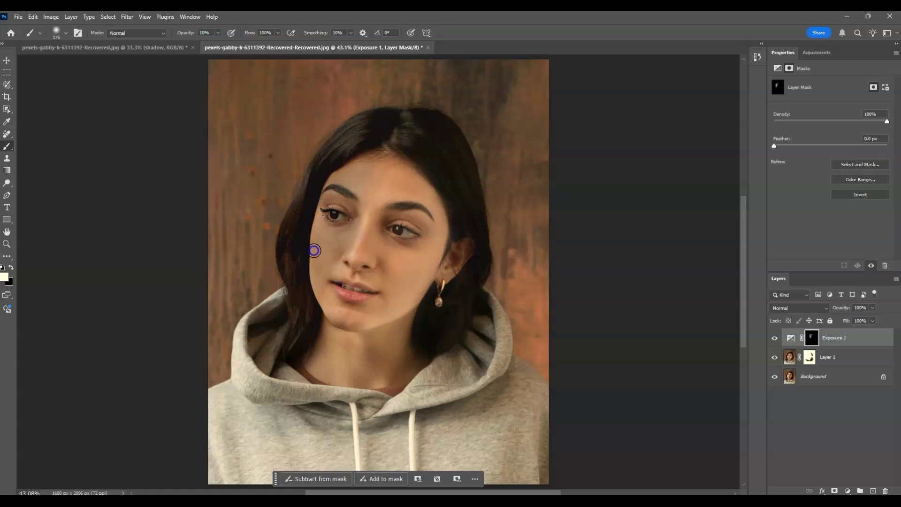
left_click_drag(332, 327, 318, 341)
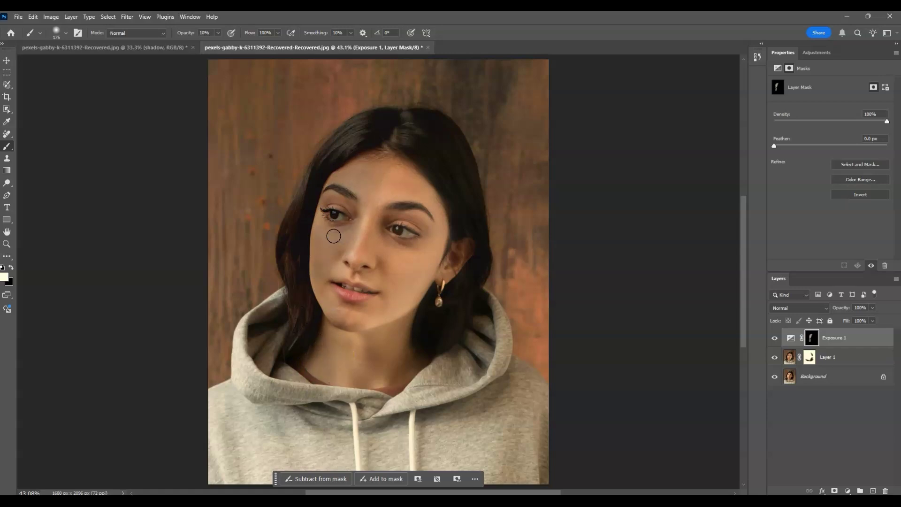
Set the brush size to 150 and extend the darkening over the forehead, left cheek, hair and left side of the hoodie.
key("]")
key("]")
key("]")
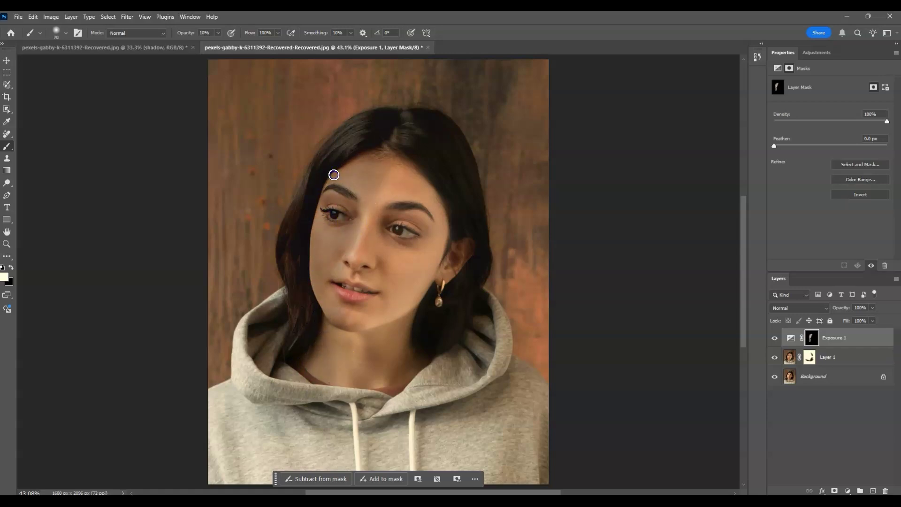
key("]")
key("]")
key("]")
key("]")
key("]")
mouse_move(386, 194)
left_mouse_down()
mouse_move(351, 321)
mouse_move(348, 244)
mouse_move(324, 252)
left_mouse_up()
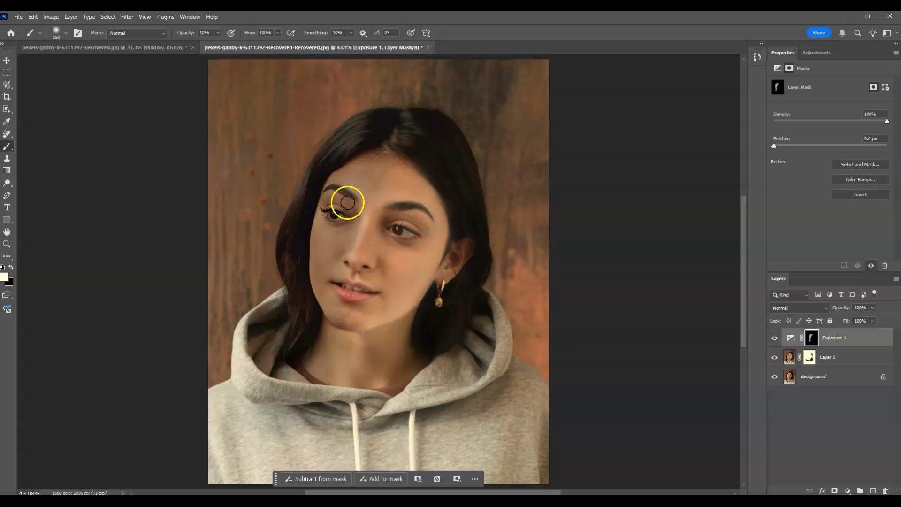
mouse_move(347, 202)
left_mouse_down()
mouse_move(333, 183)
mouse_move(322, 288)
mouse_move(257, 365)
mouse_move(249, 308)
mouse_move(244, 394)
left_mouse_up()
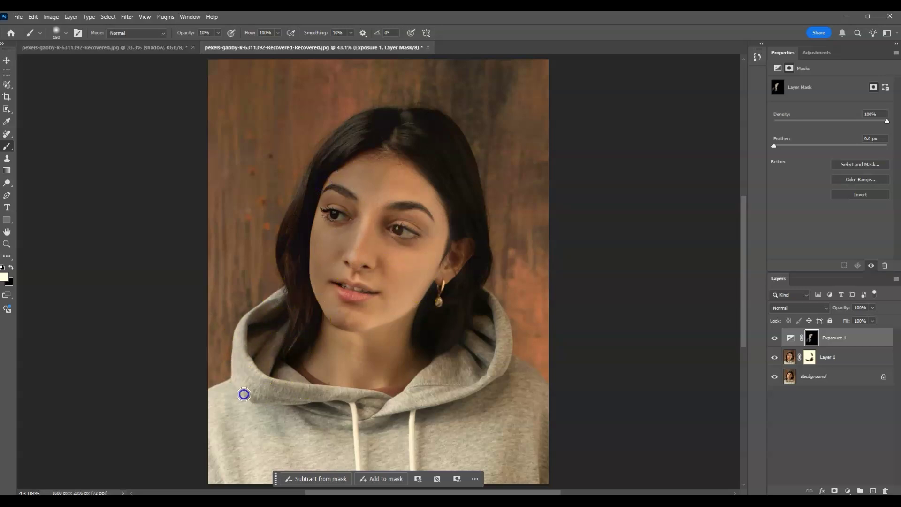
mouse_move(241, 326)
left_mouse_down()
mouse_move(314, 362)
mouse_move(345, 346)
mouse_move(425, 131)
mouse_move(326, 179)
mouse_move(373, 187)
left_mouse_up()
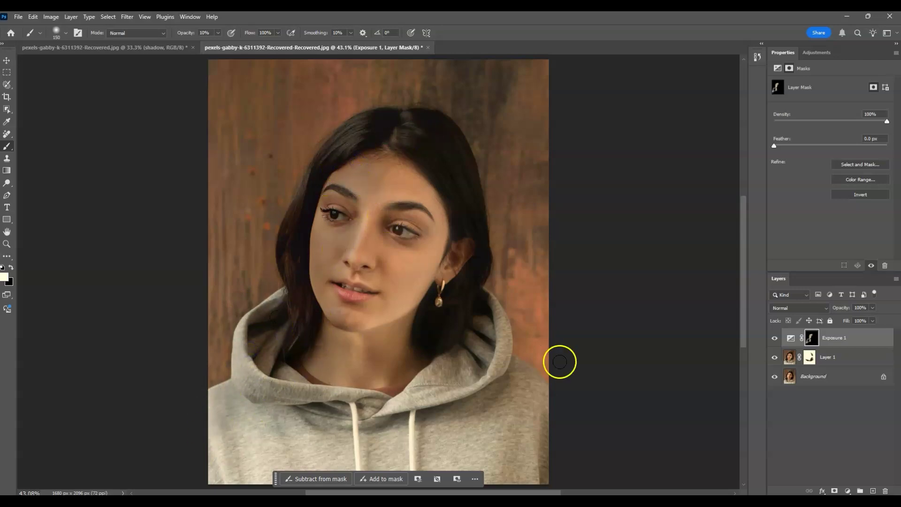
Place a copy of the Background layer at the top of the layer stack and hide it to compare before and after.
mouse_move(558, 367)
left_mouse_down()
mouse_move(869, 379)
mouse_move(831, 331)
left_mouse_up()
left_click(838, 386)
left_click(774, 343)
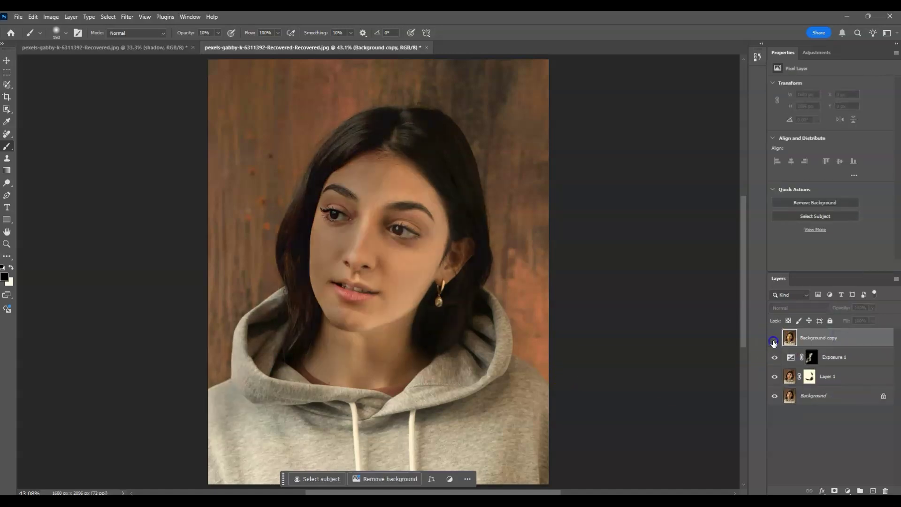